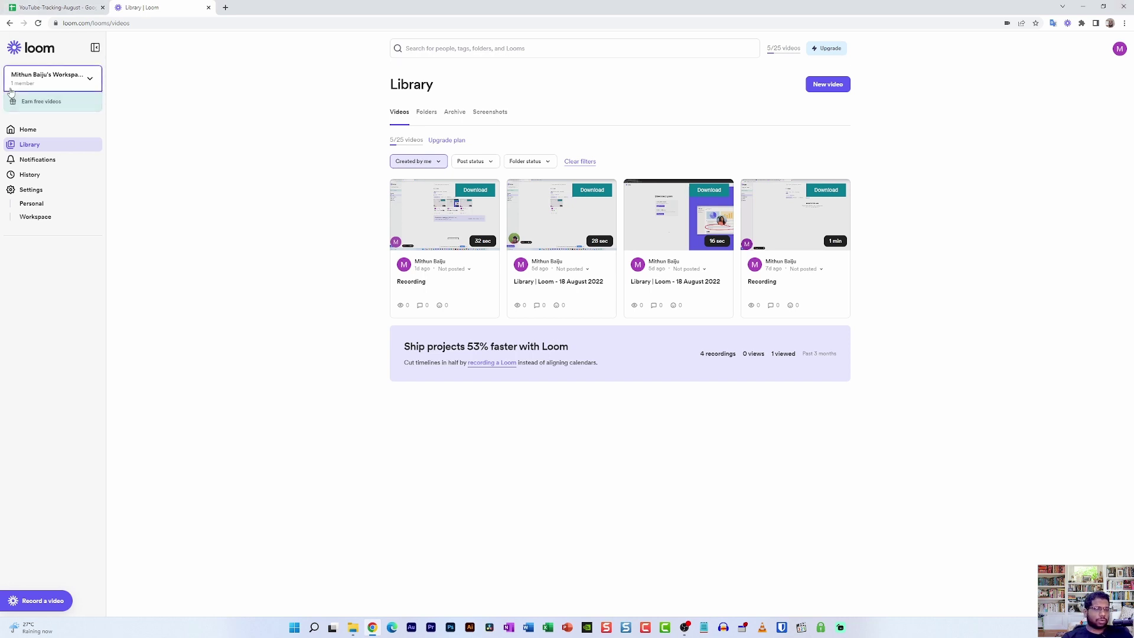
Close the YouTube-Tracking-August spreadsheet tab, leaving the Loom Library tab open
left_click(103, 7)
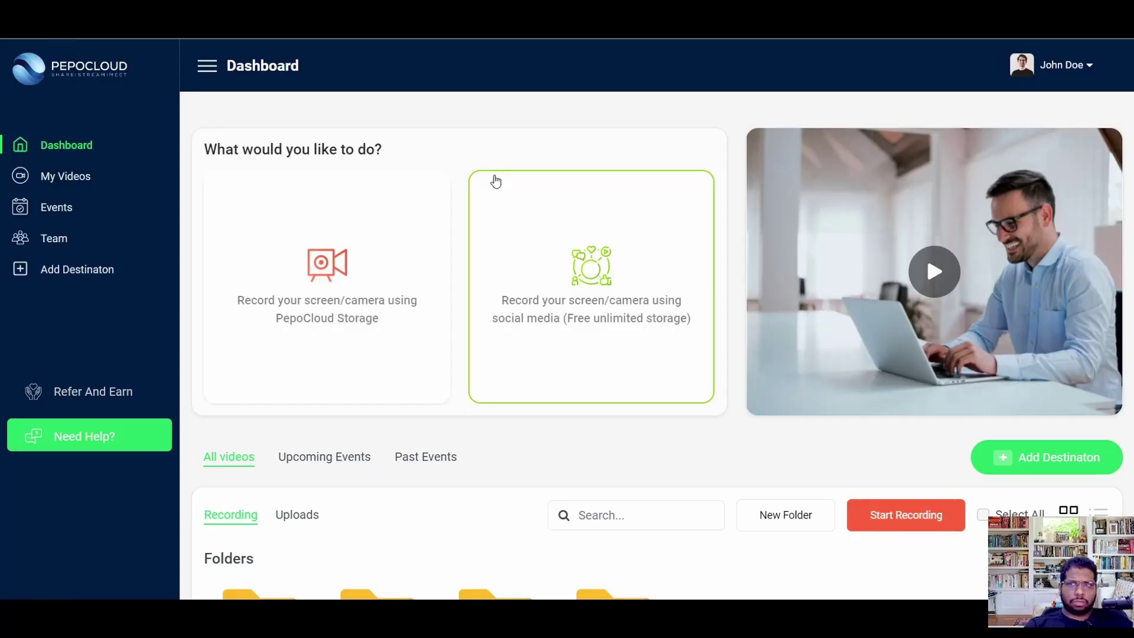
Pick PepoCloud Storage, submit the meeting dialog, and choose Screen only recording
scroll(493, 177, "down", 5)
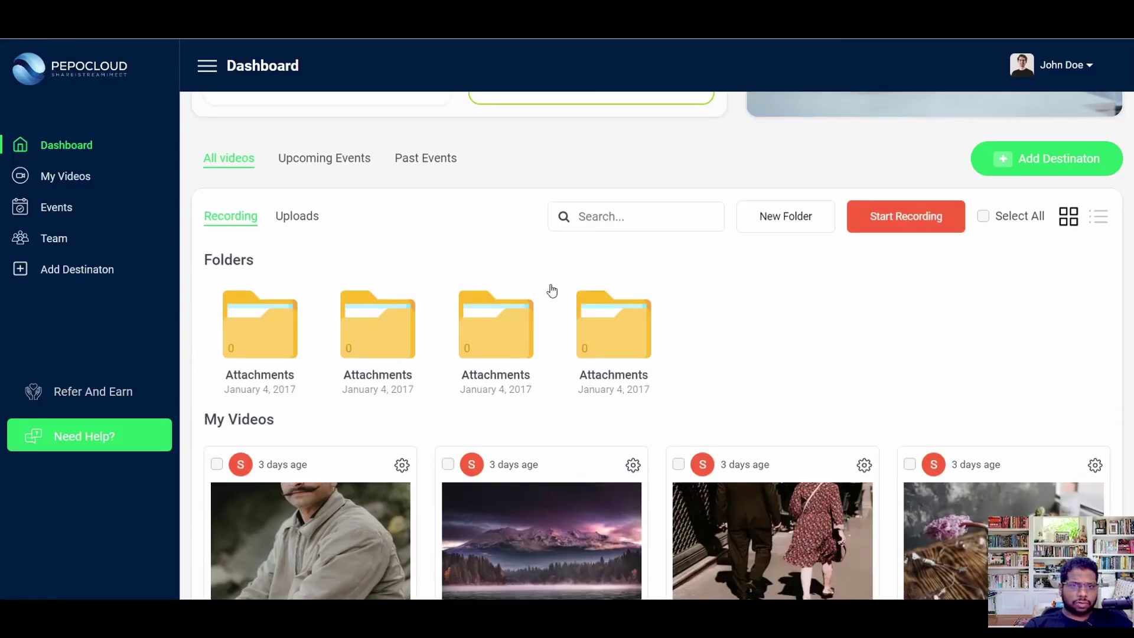
scroll(562, 300, "down", 4)
scroll(562, 299, "up", 5)
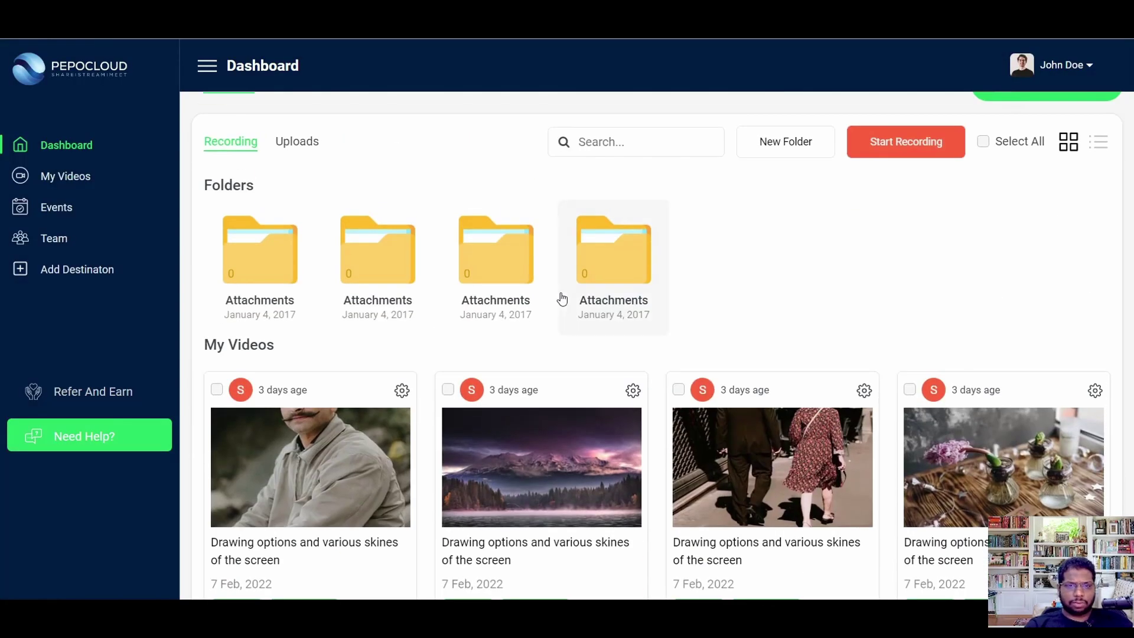
scroll(562, 299, "up", 4)
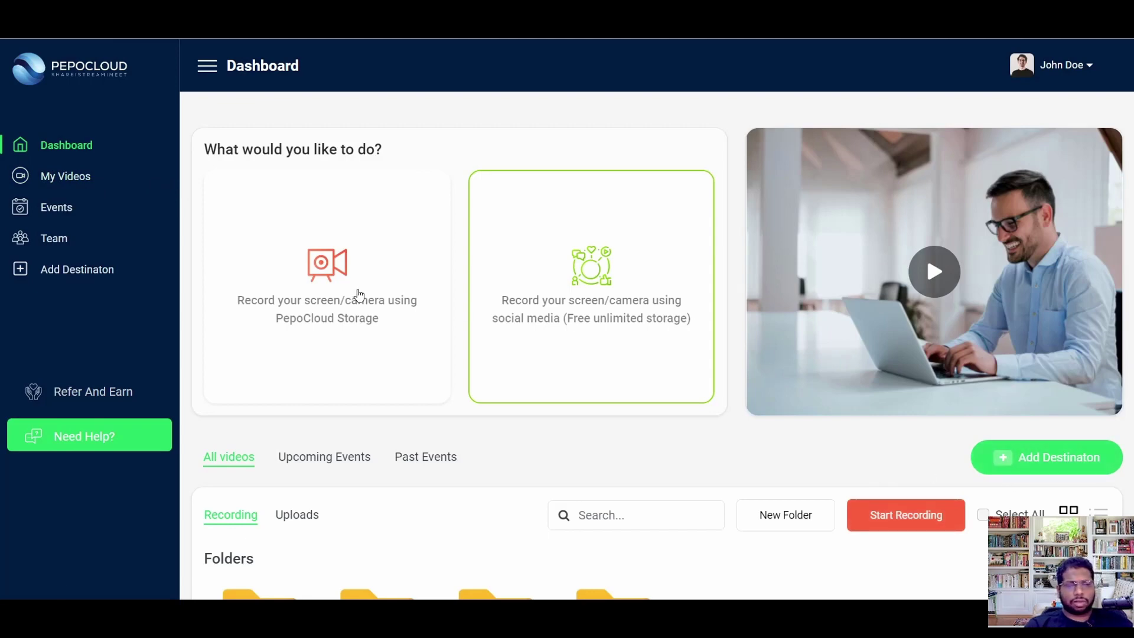
left_click(358, 295)
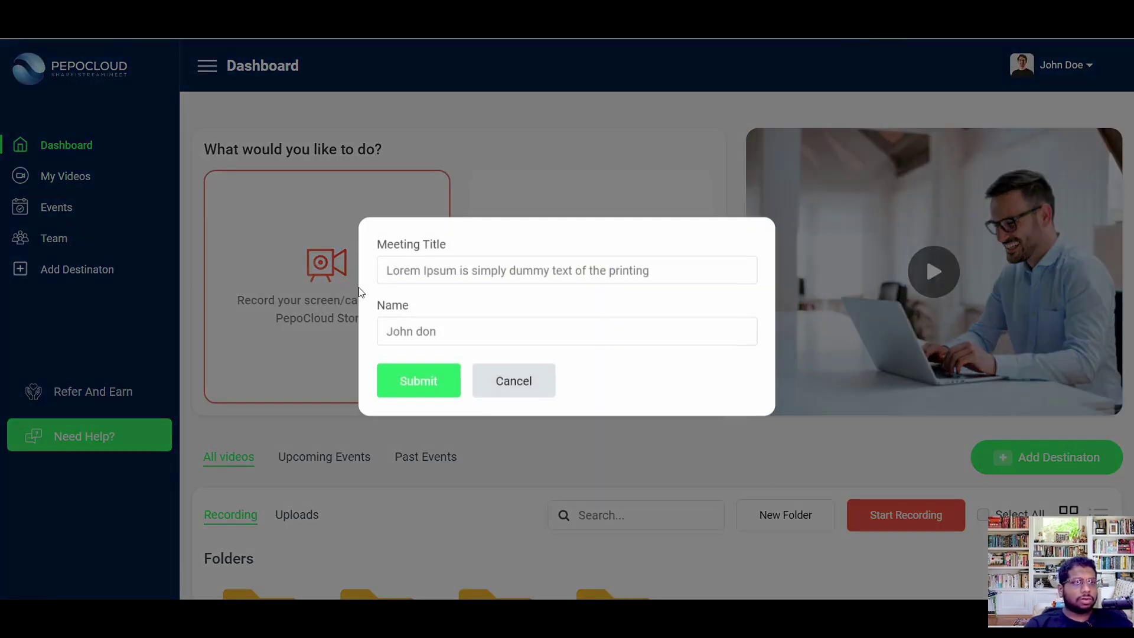
left_click(435, 387)
left_click(239, 206)
Start the recording and browse the Window and Chrome Tab sharing choices
scroll(414, 236, "down", 5)
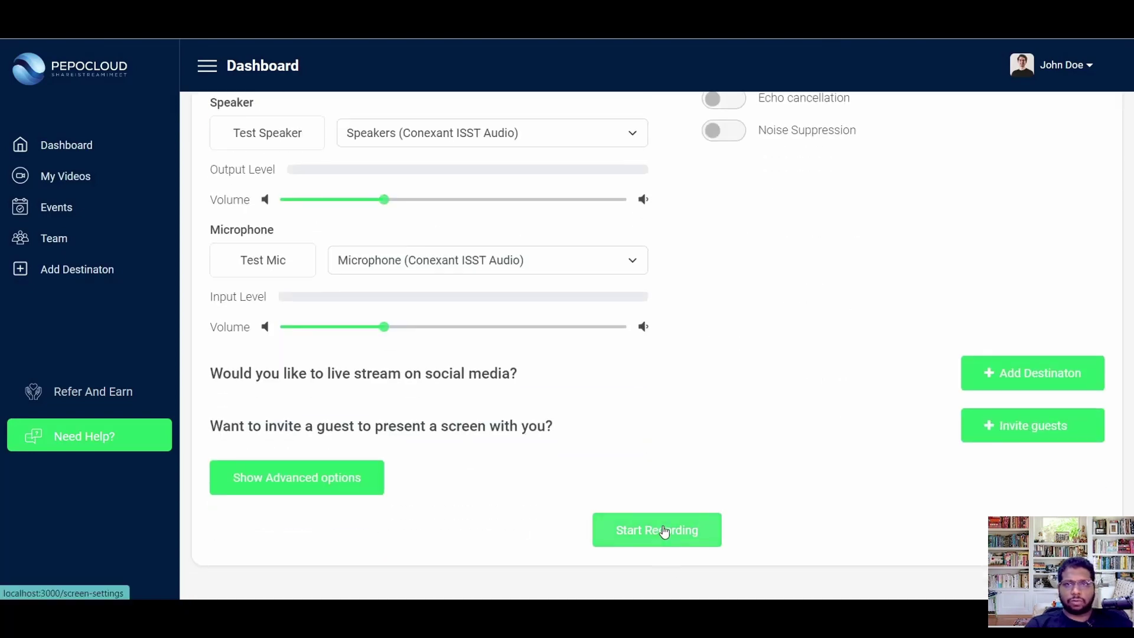
left_click(664, 531)
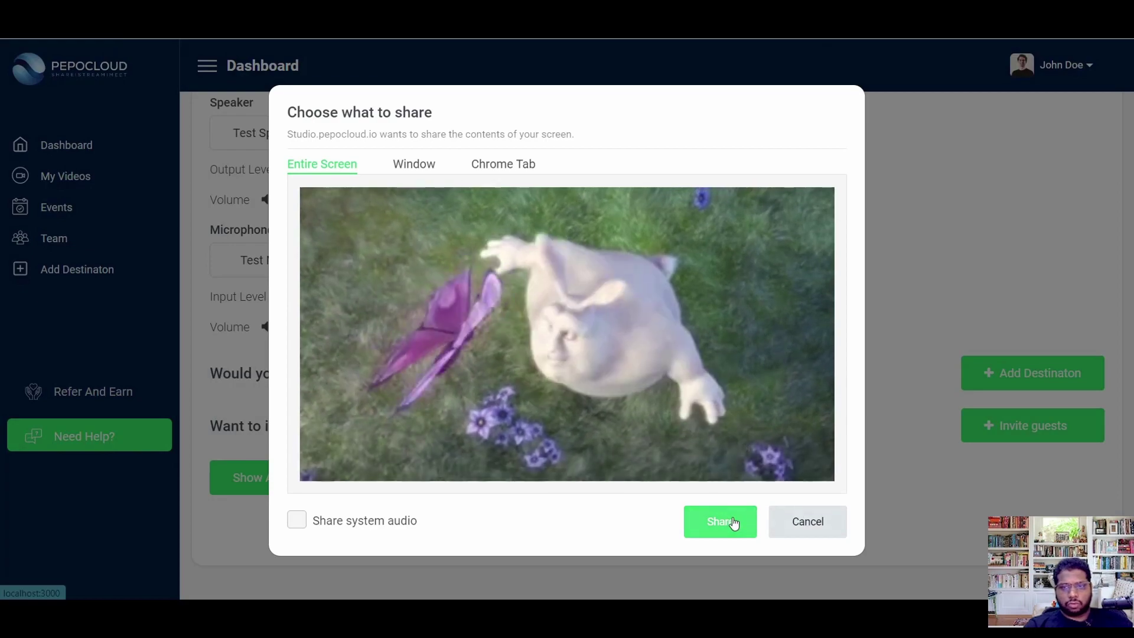
left_click(433, 171)
left_click(508, 209)
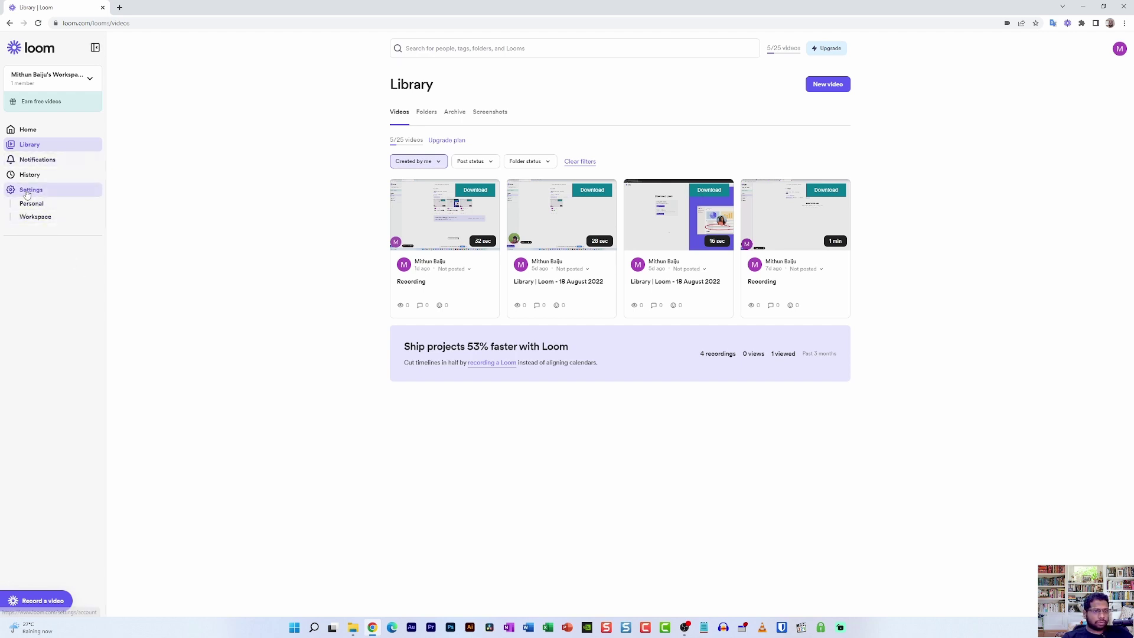
Go from Settings to Personal, then to the Workspace settings page
left_click(26, 189)
left_click(26, 190)
left_click(31, 202)
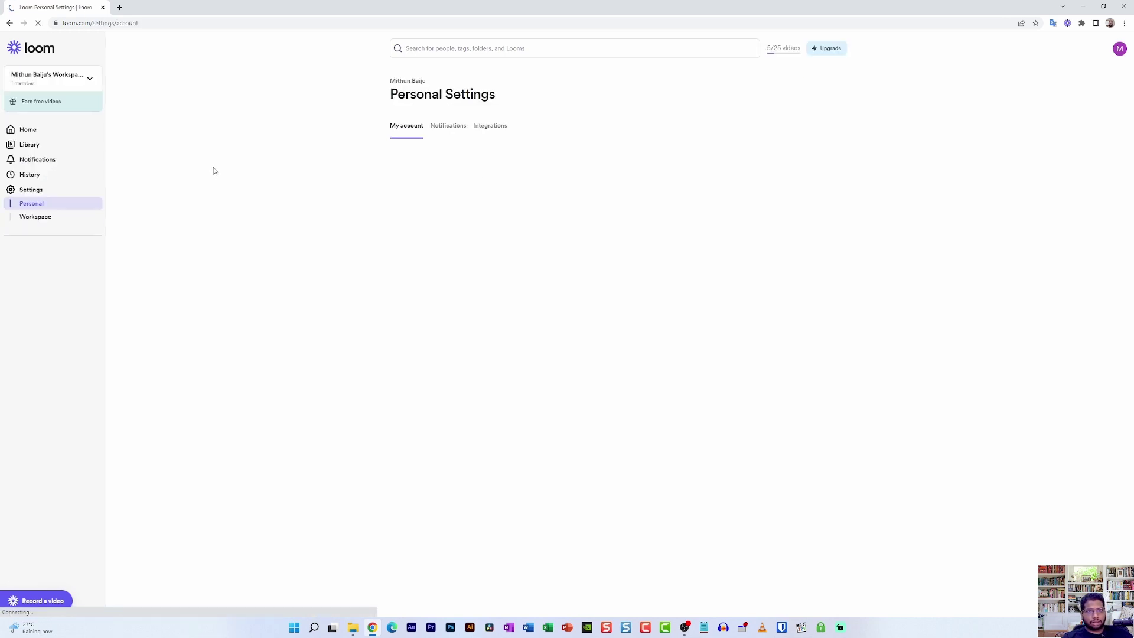
left_click(33, 220)
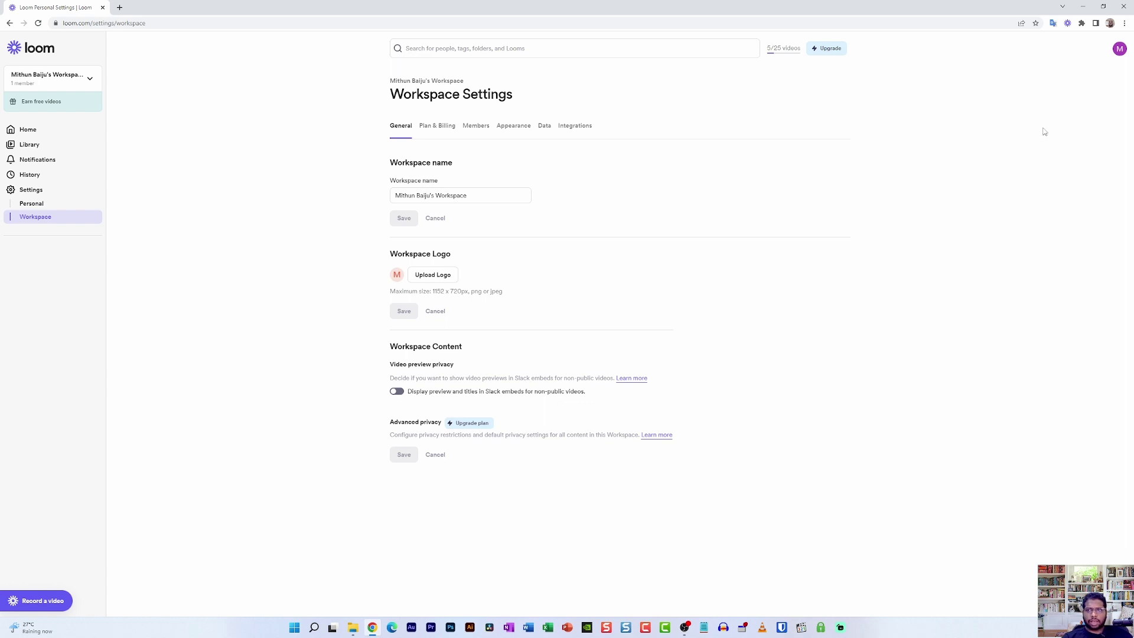
Open the Loom recorder, keep Microphone (Realtek(R) Audio) selected, and show advanced options
left_click(1065, 24)
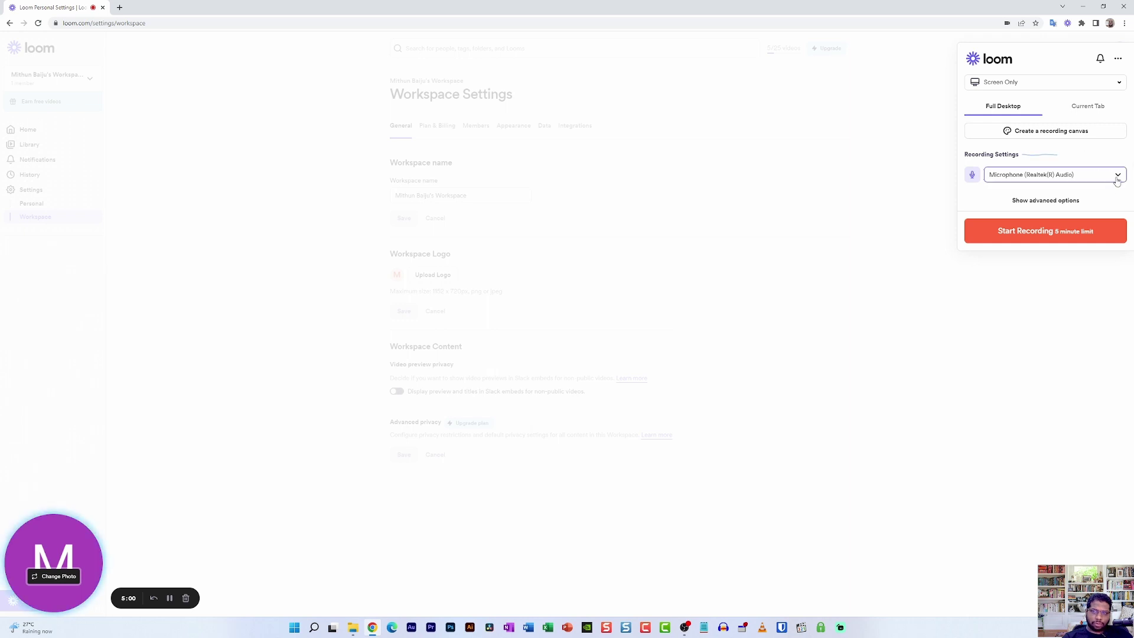
left_click(1013, 176)
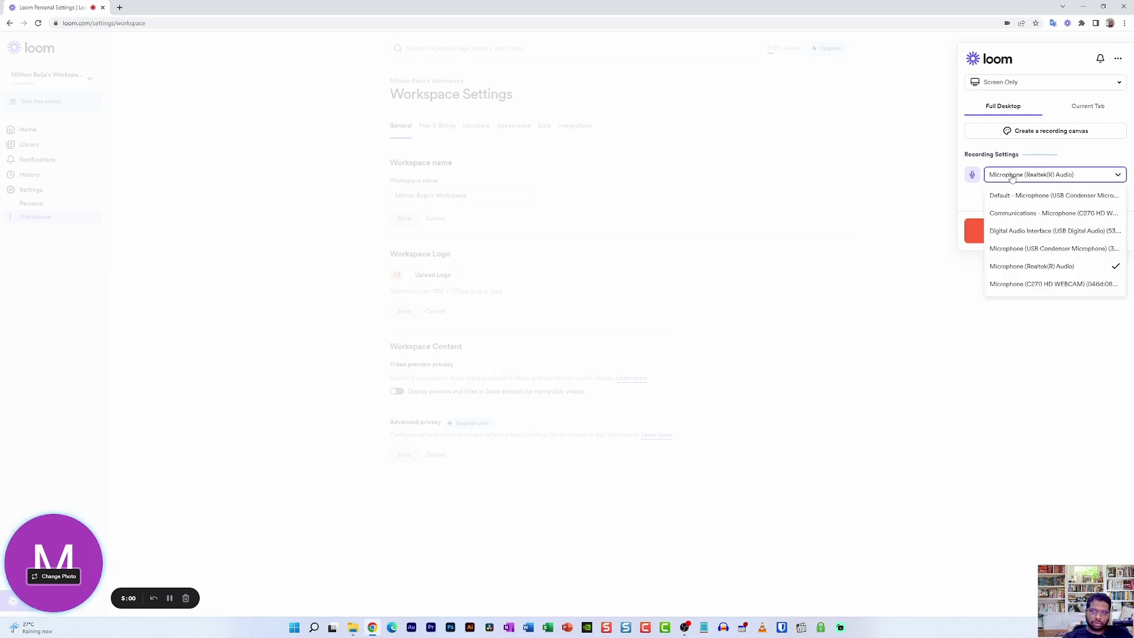
left_click(1027, 269)
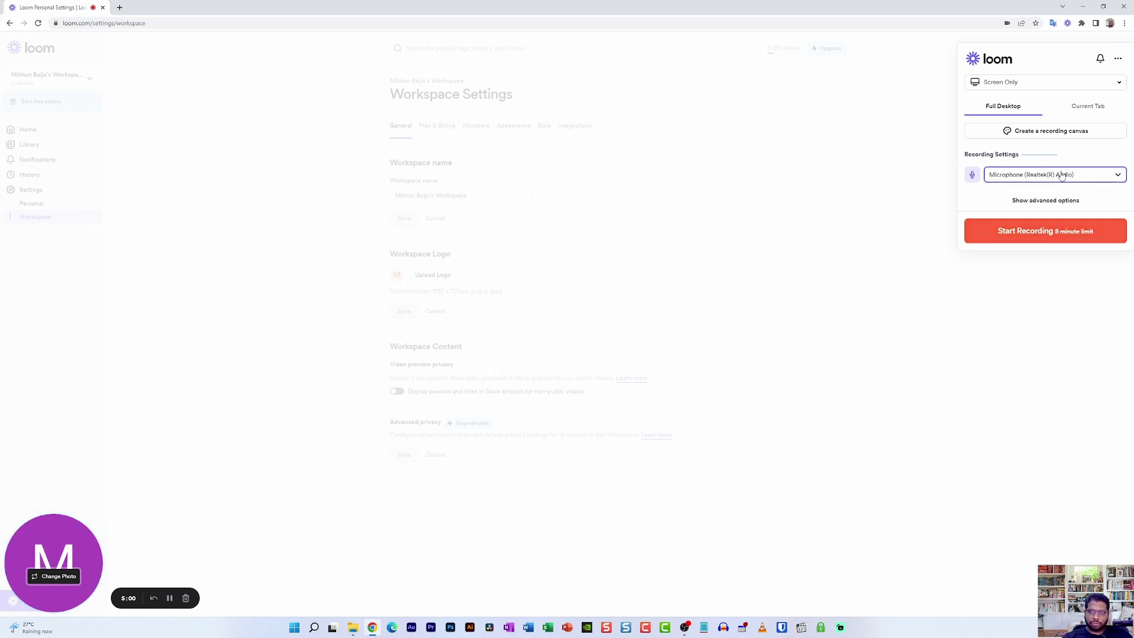
left_click(1049, 201)
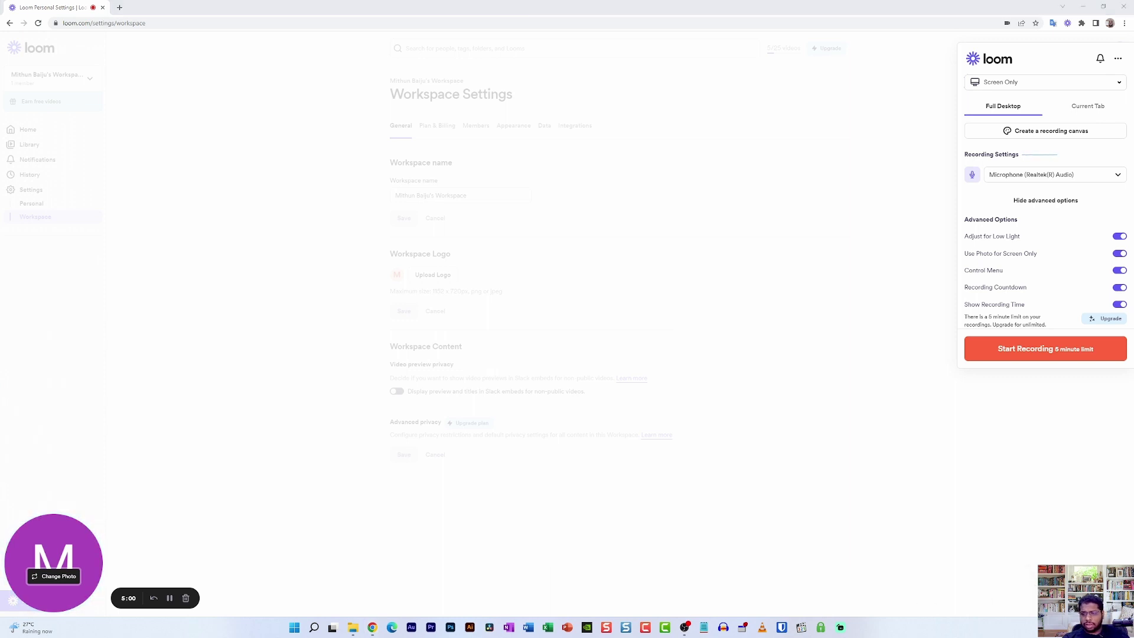
Look at Quick Settings, then scroll through the Windows Sound settings page
left_click(1098, 627)
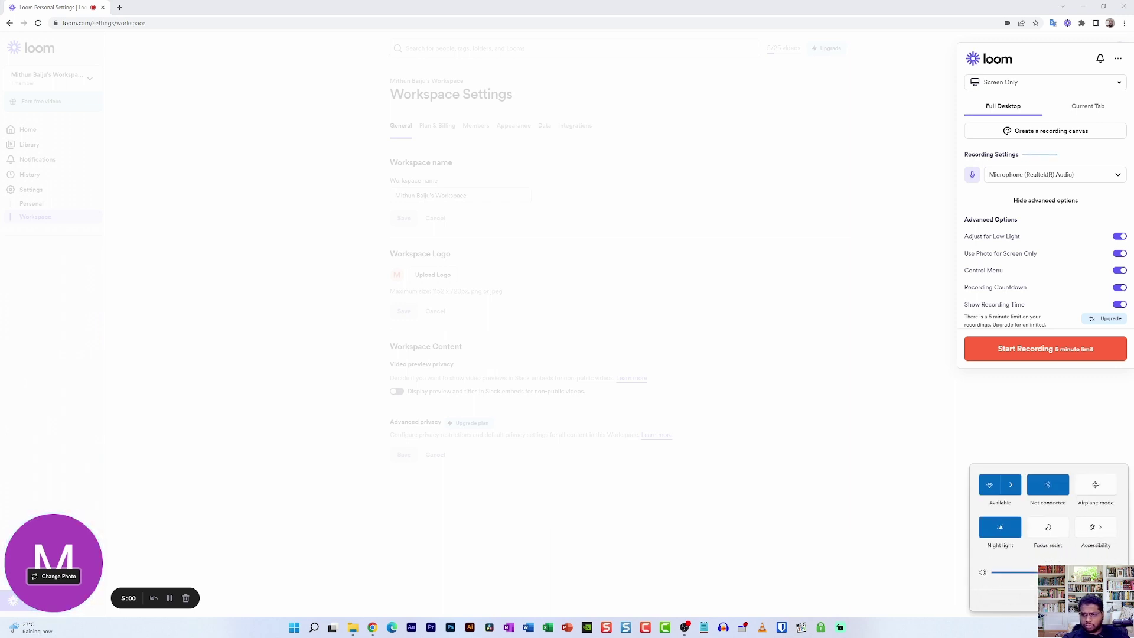
key("Escape")
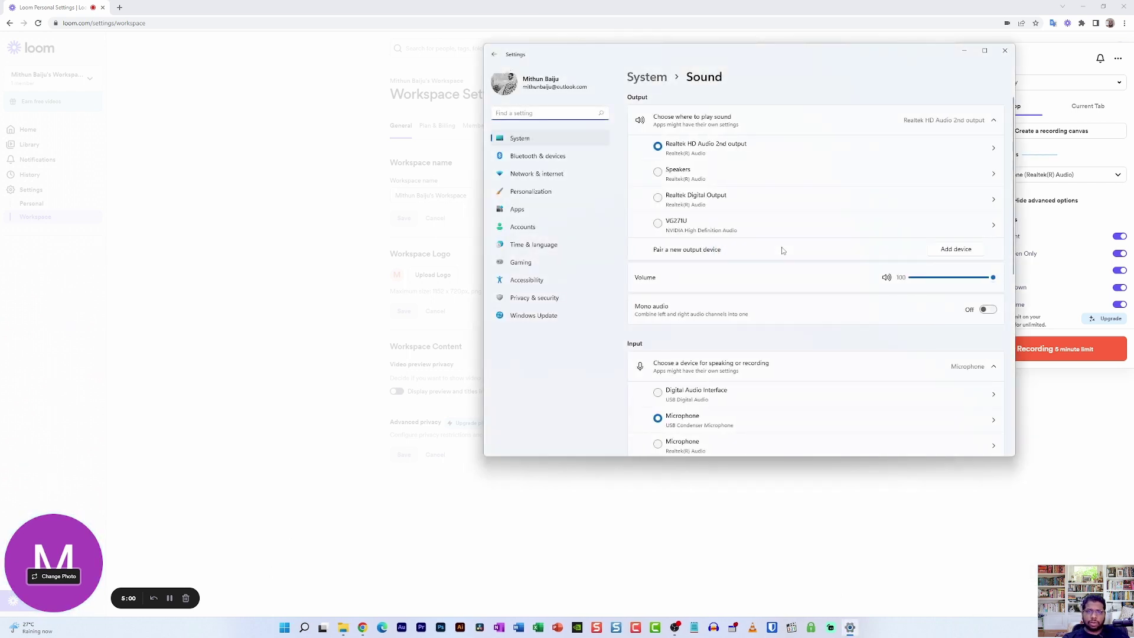
scroll(782, 250, "down", 5)
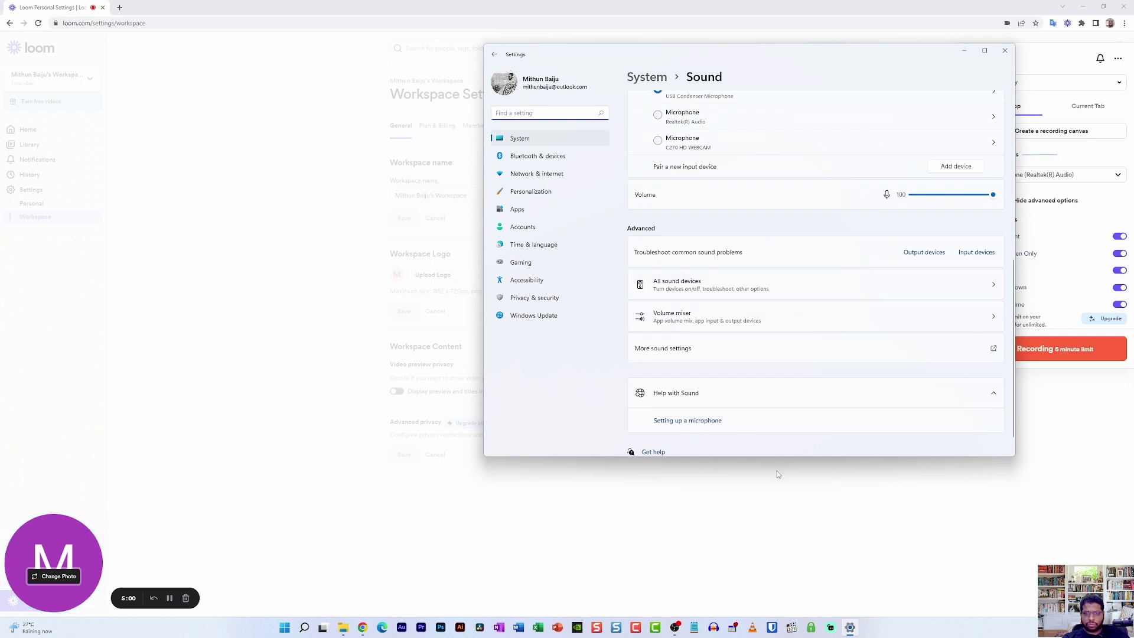
scroll(774, 392, "up", 8)
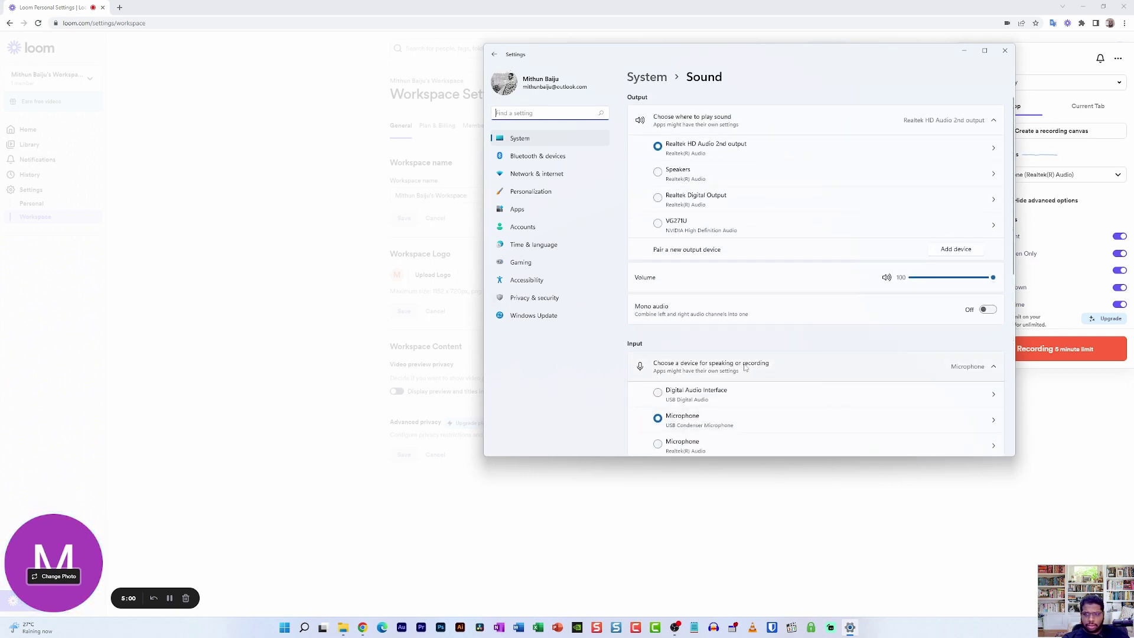
scroll(741, 367, "down", 4)
left_click(724, 204)
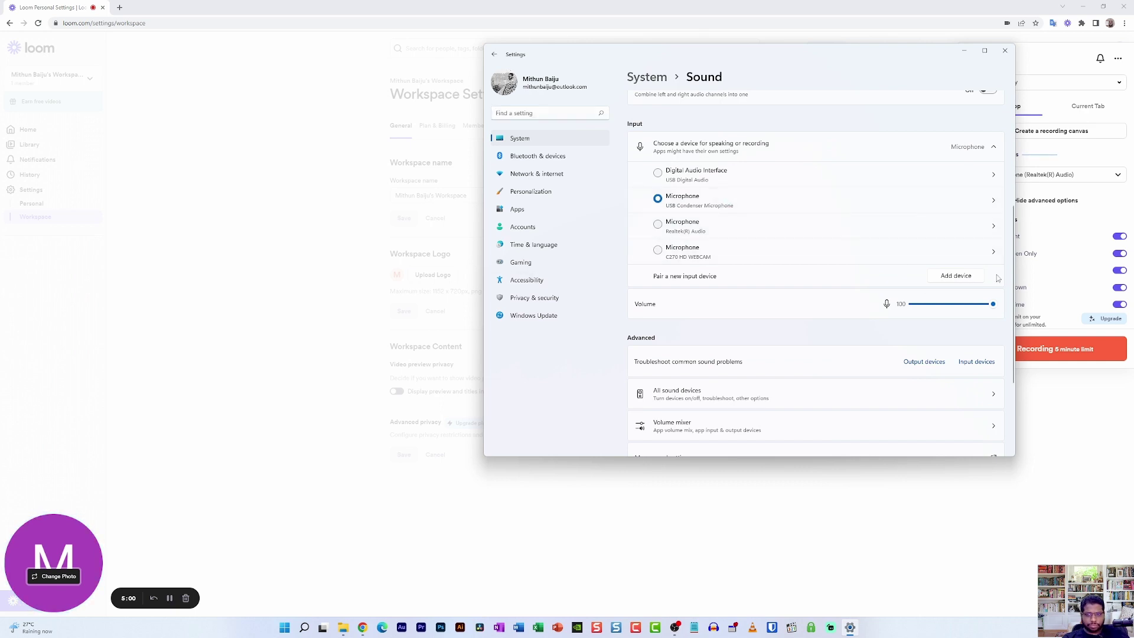
scroll(847, 350, "up", 3)
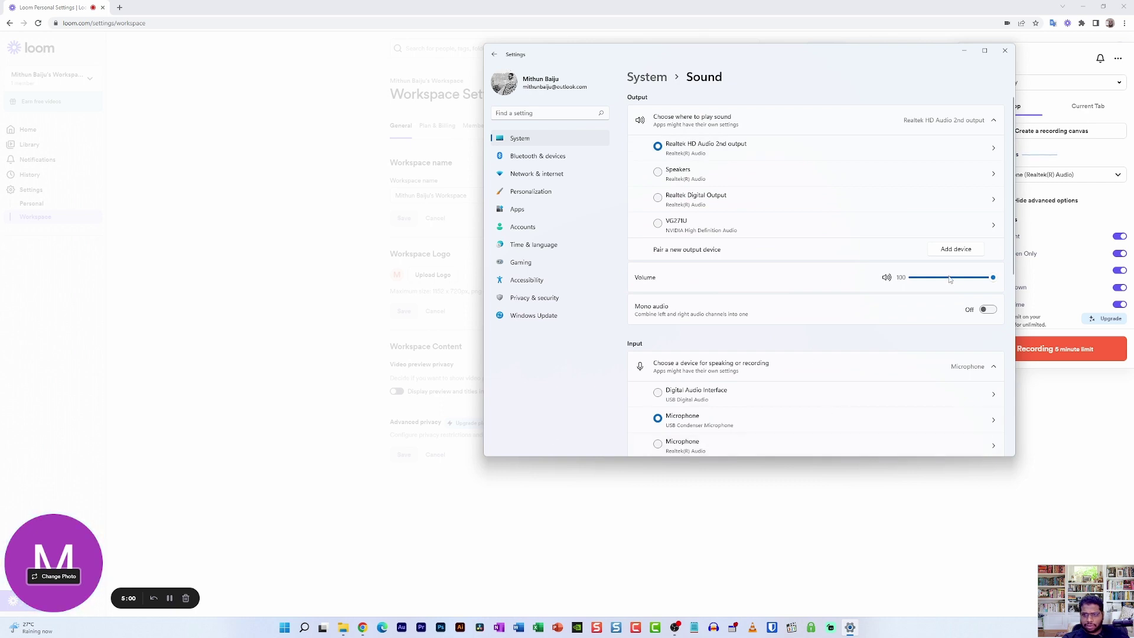
scroll(957, 278, "down", 3)
scroll(827, 295, "down", 3)
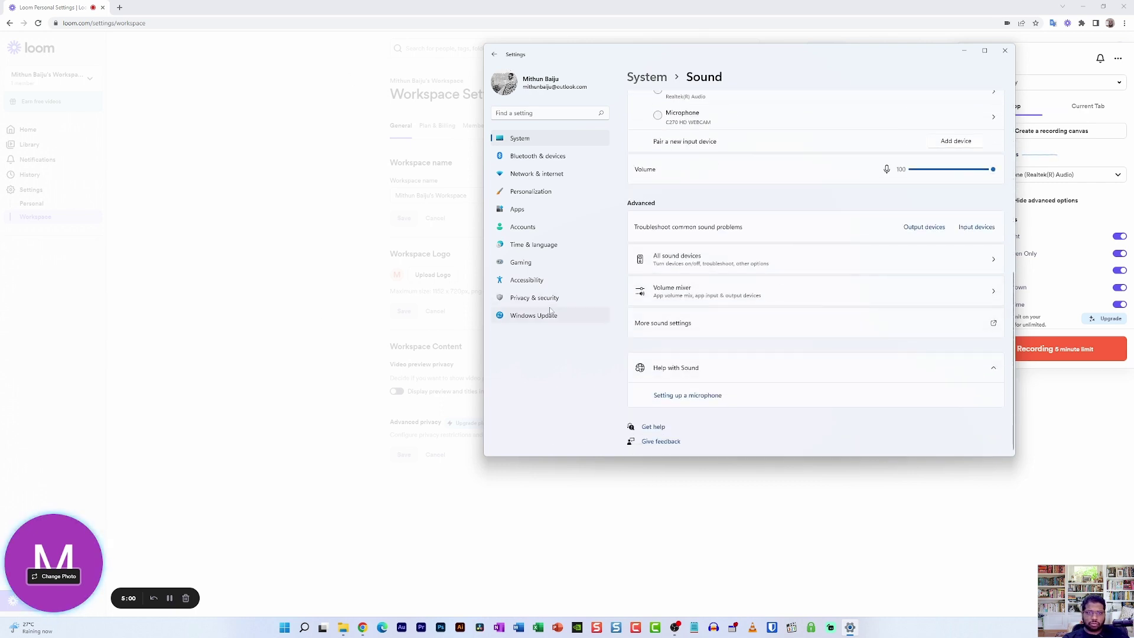
scroll(771, 313, "up", 5)
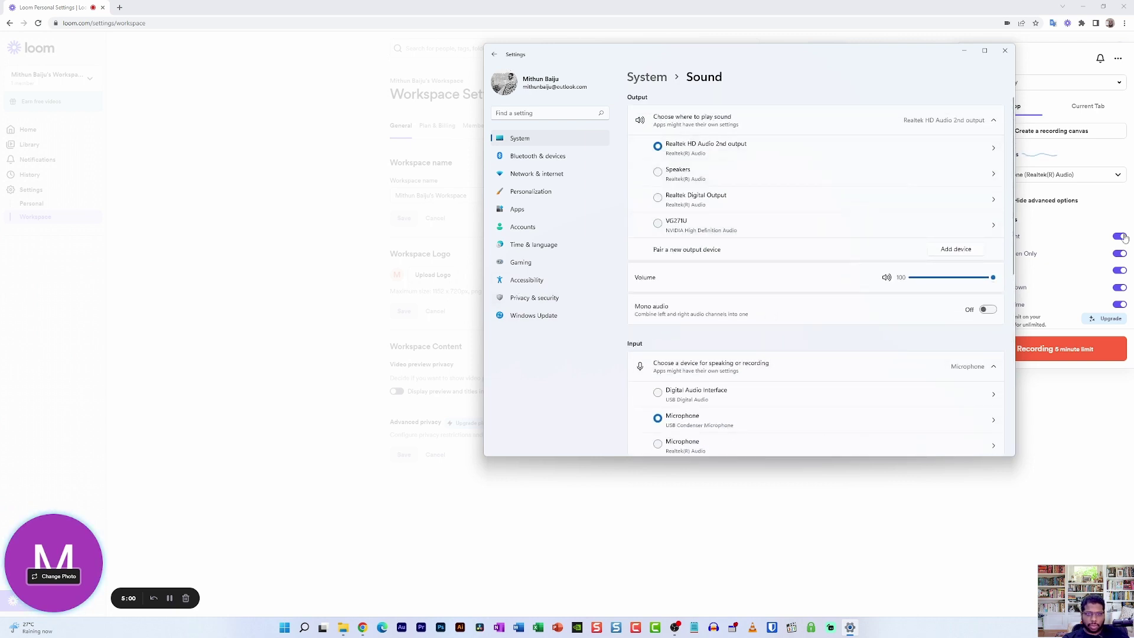
scroll(770, 217, "down", 4)
scroll(805, 217, "down", 1)
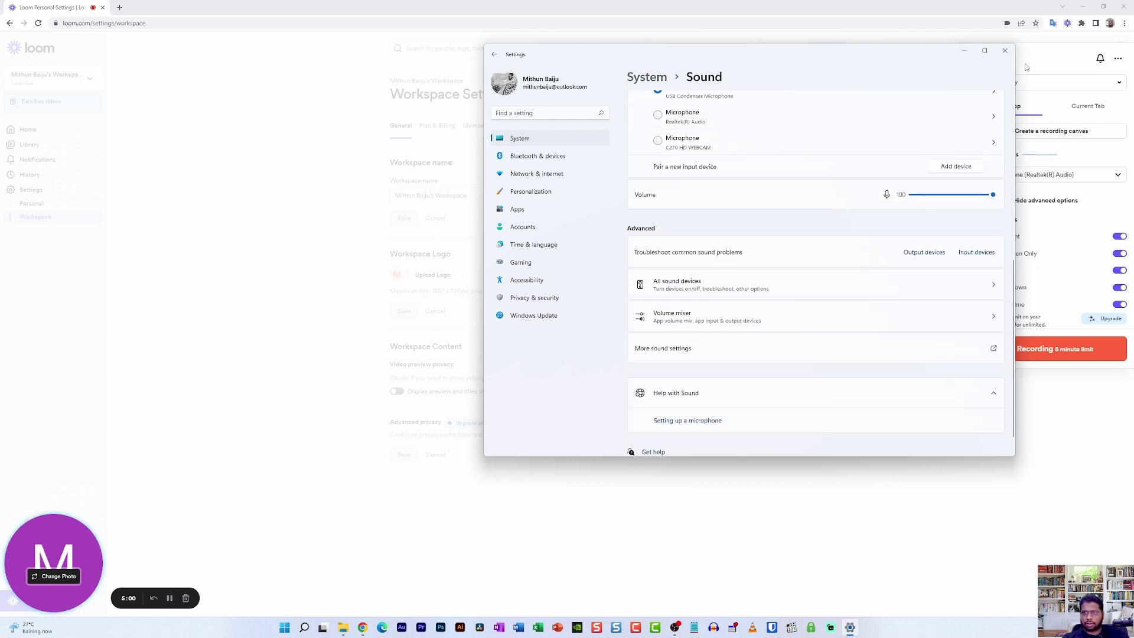
Reopen sound settings from the Quick Settings output list and launch the classic Sound control panel
left_click(1004, 50)
left_click(1086, 627)
left_click(1113, 571)
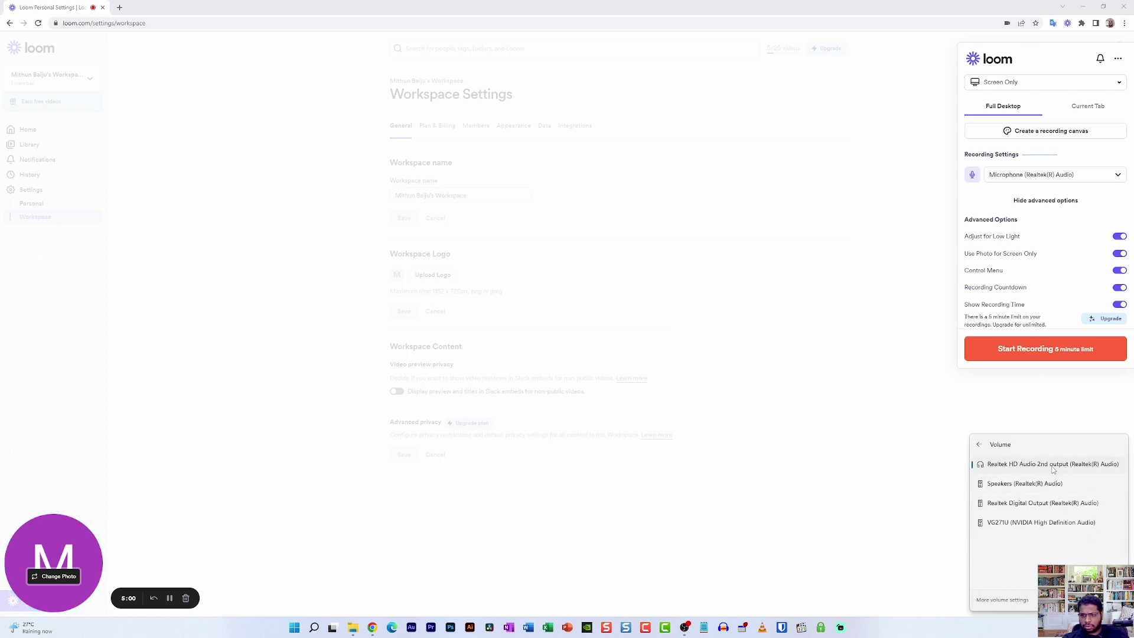
left_click(1011, 600)
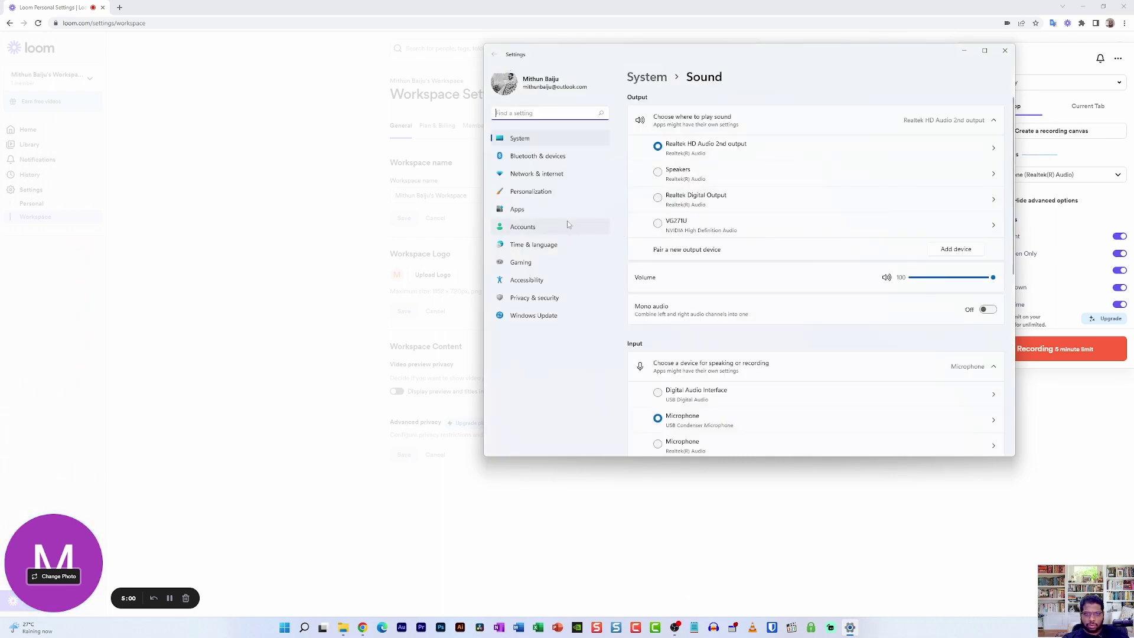
scroll(815, 266, "down", 10)
left_click(663, 323)
On the Recording tab, disable the C270 HD WEBCAM microphone
left_click_drag(146, 79, 724, 160)
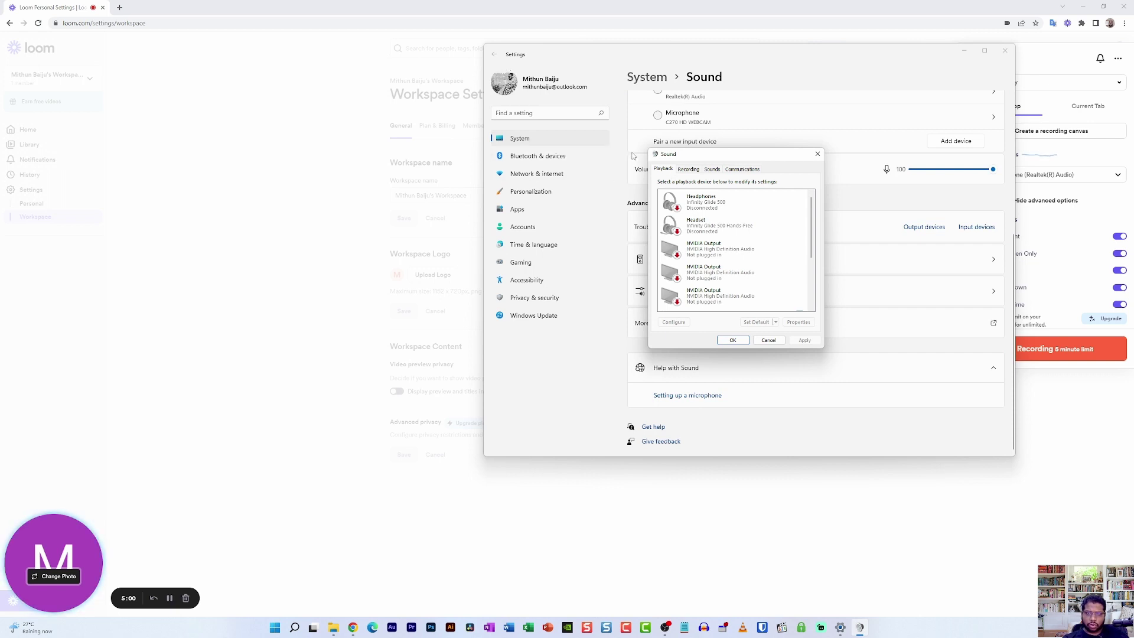
scroll(751, 263, "down", 1)
scroll(751, 263, "down", 3)
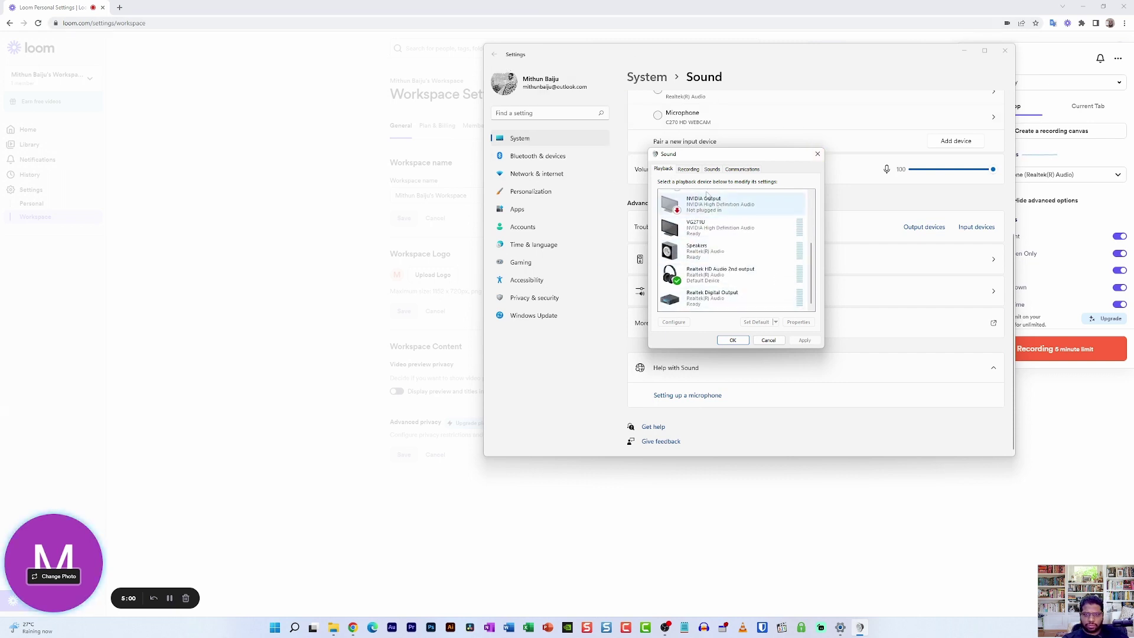
left_click(691, 170)
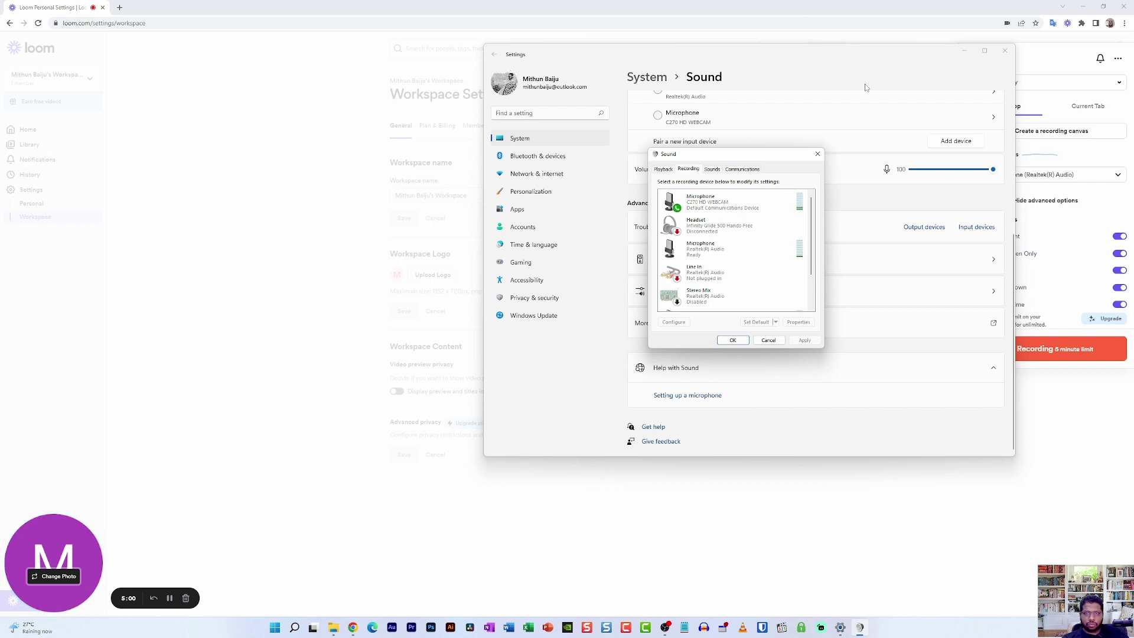
left_click(735, 212)
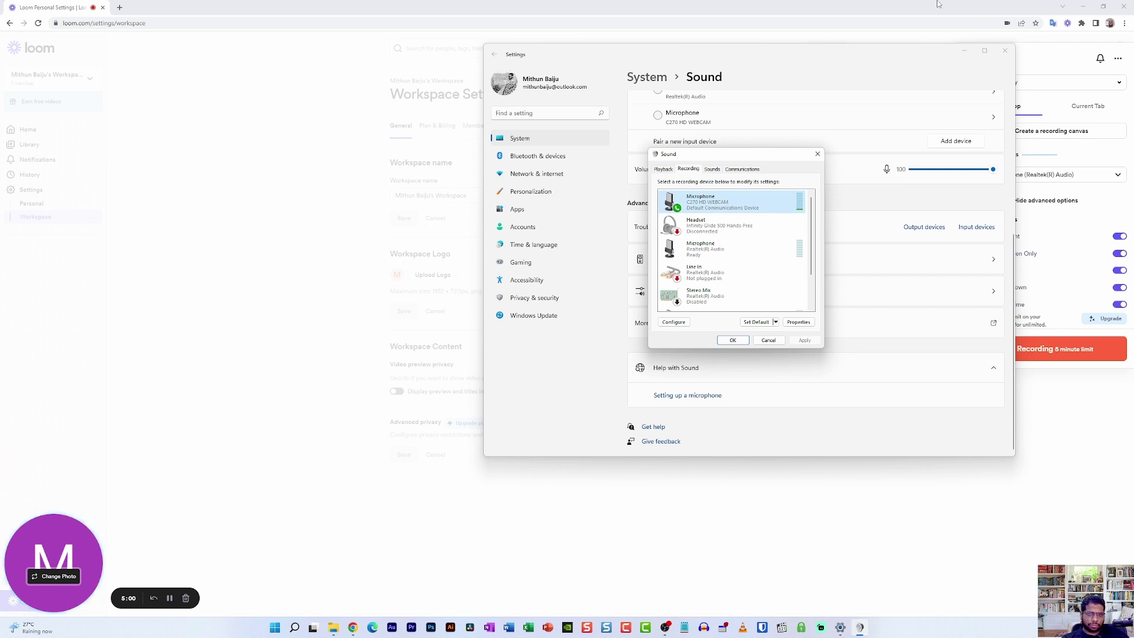
right_click(688, 209)
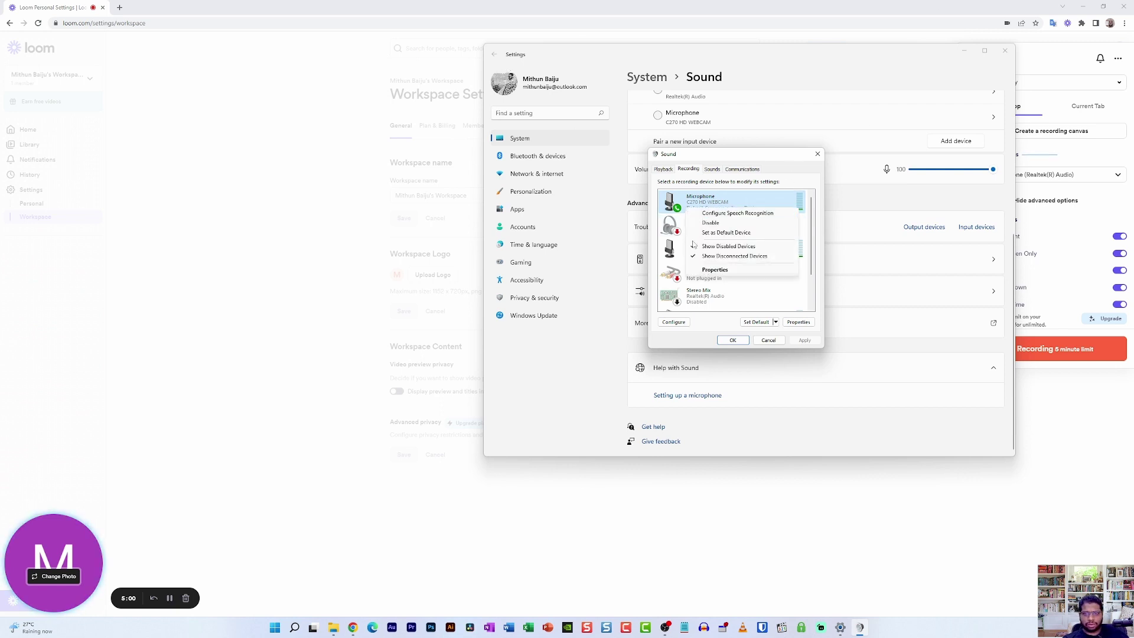
left_click(706, 222)
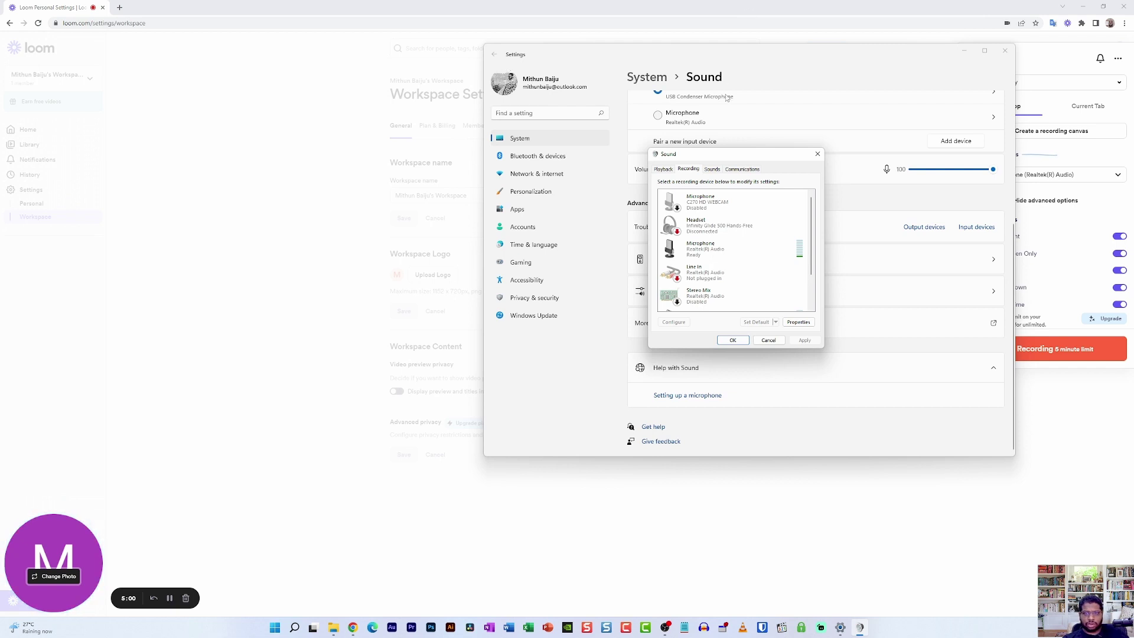
Set the Realtek(R) Audio microphone as the default recording device
scroll(728, 253, "down", 2)
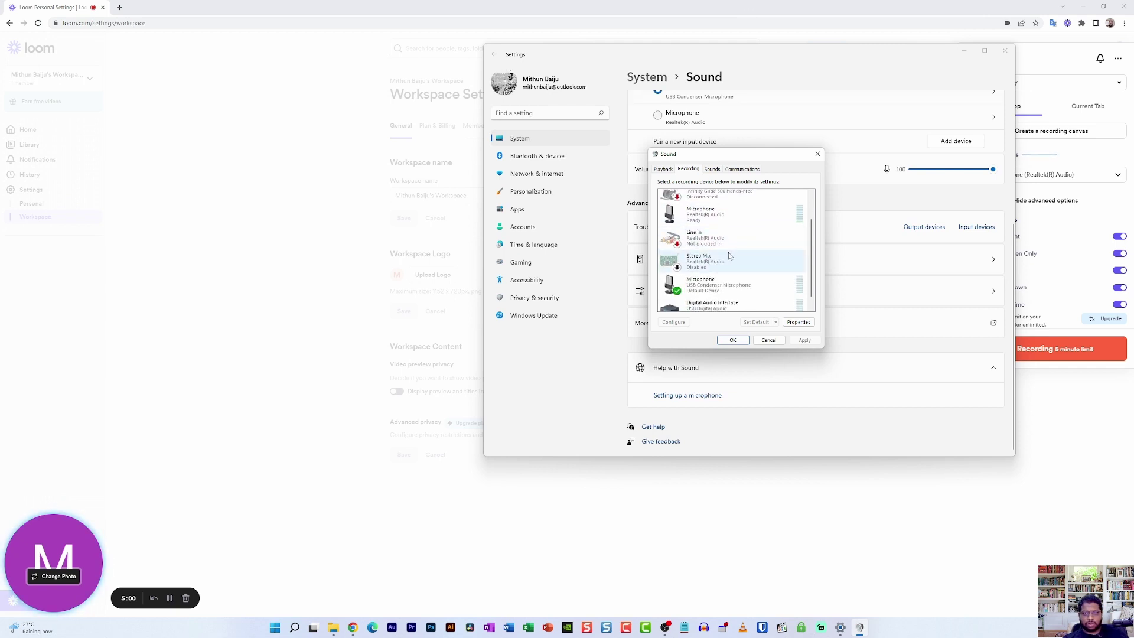
right_click(733, 215)
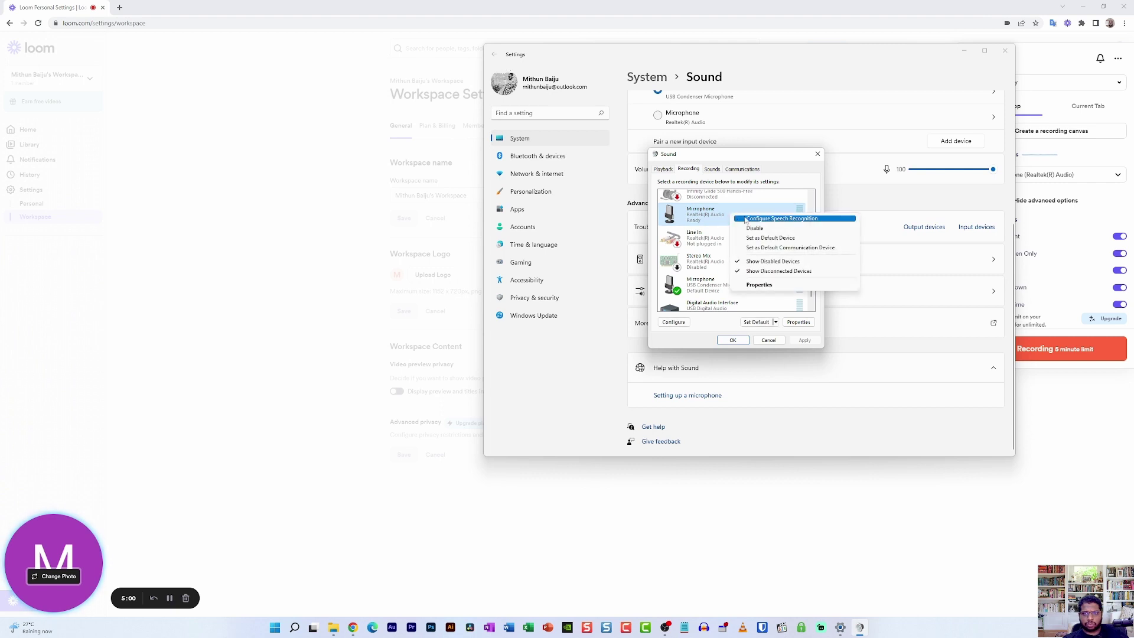
left_click(758, 238)
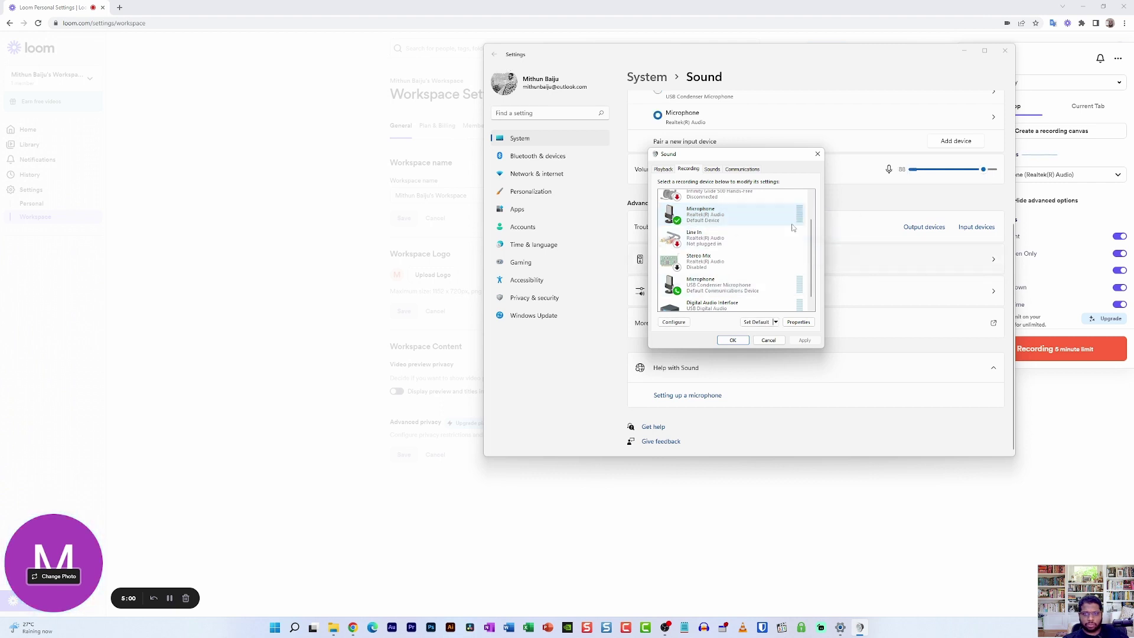
scroll(750, 225, "up", 1)
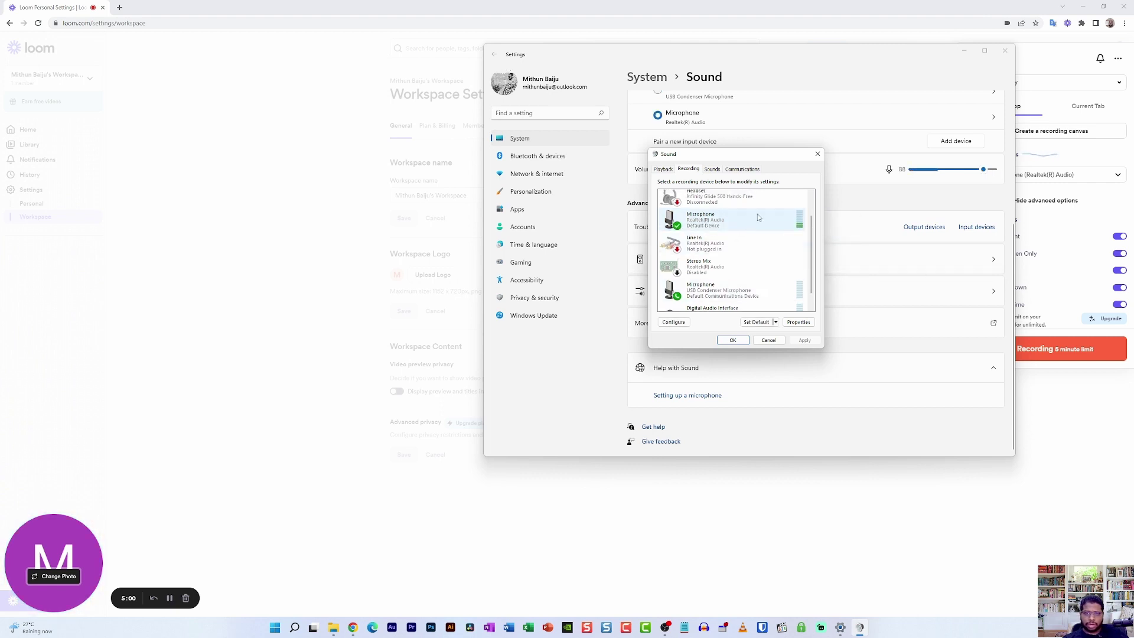
double_click(756, 214)
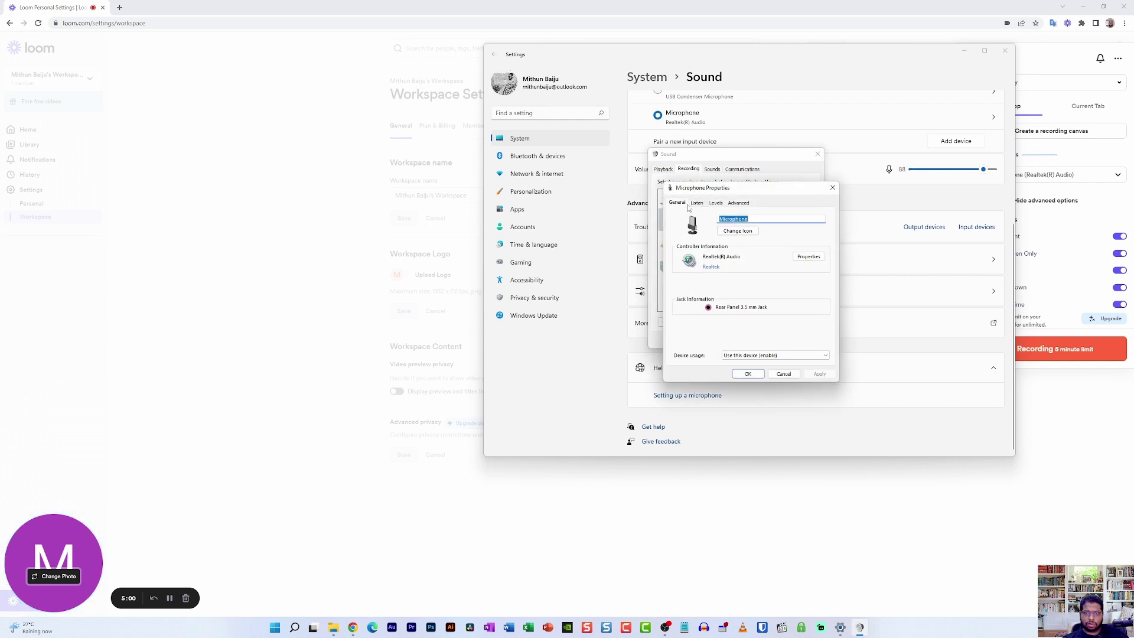
left_click(695, 203)
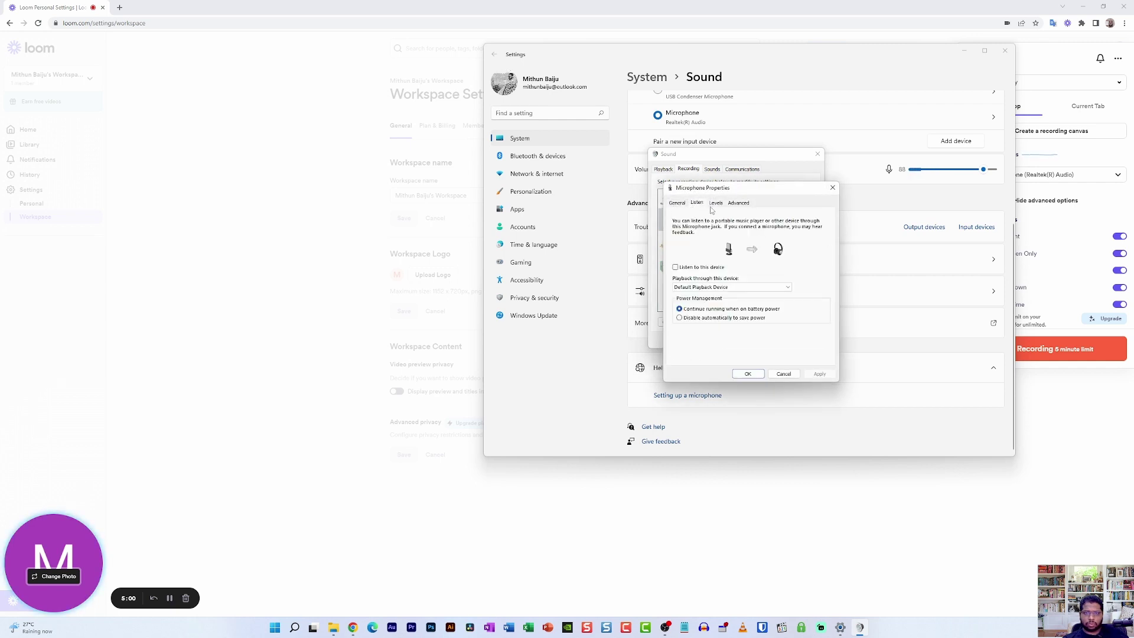
left_click(714, 203)
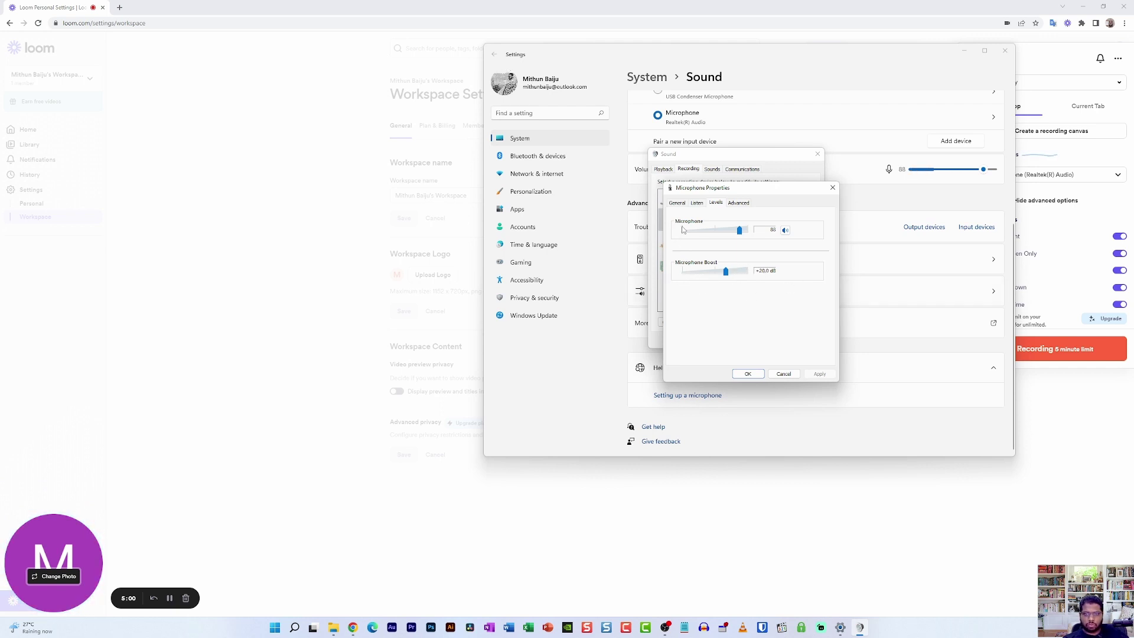
left_click(738, 202)
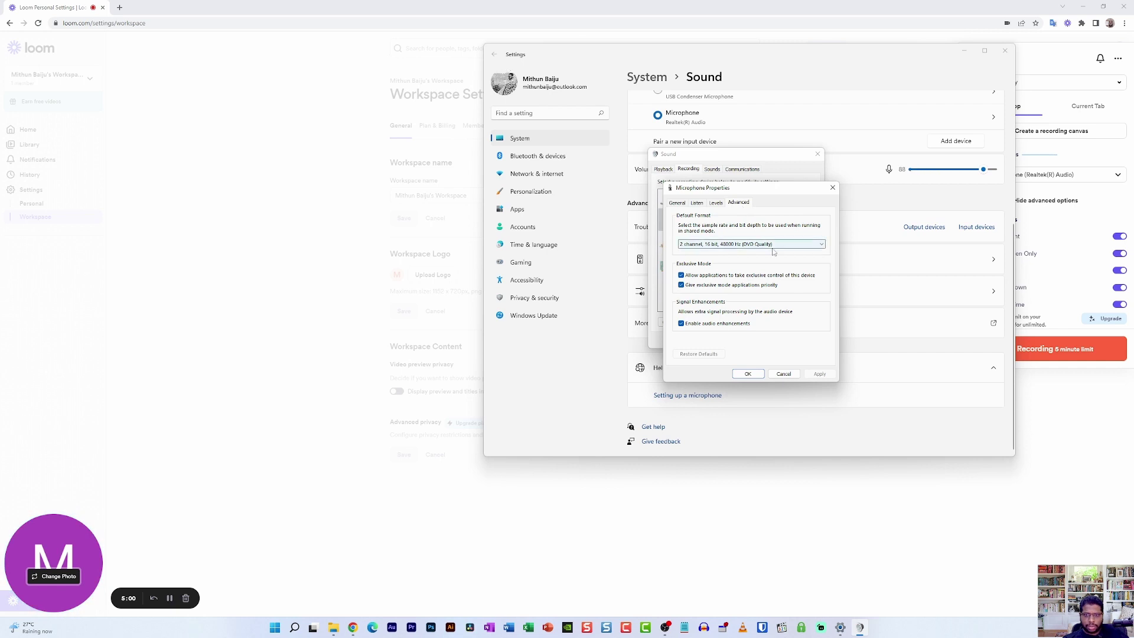
left_click(709, 245)
left_click(689, 258)
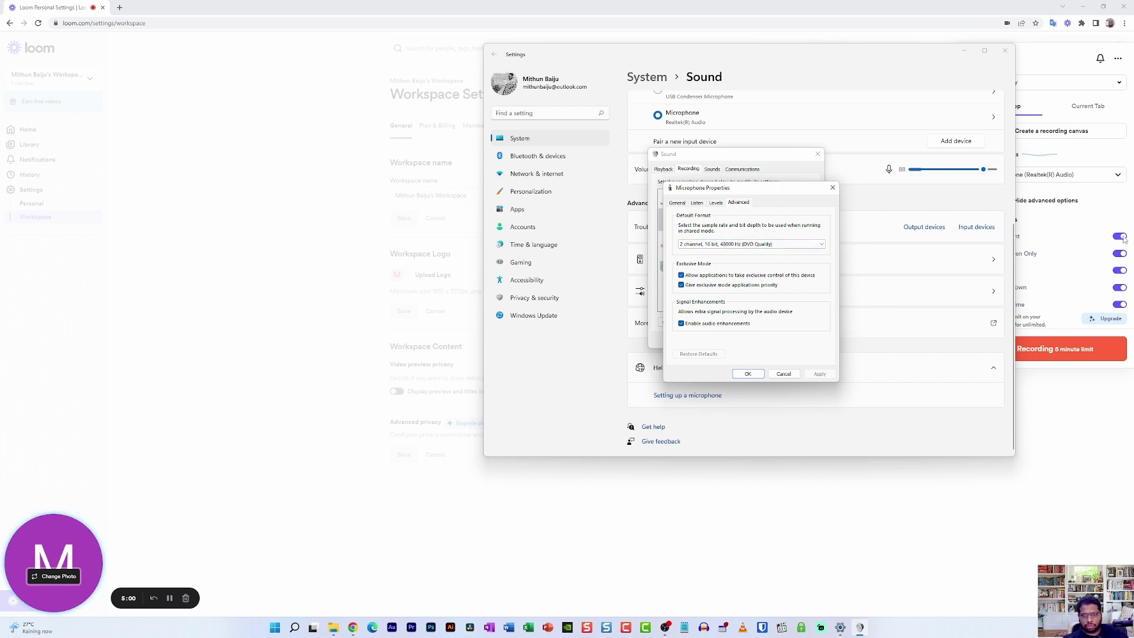
left_click(696, 203)
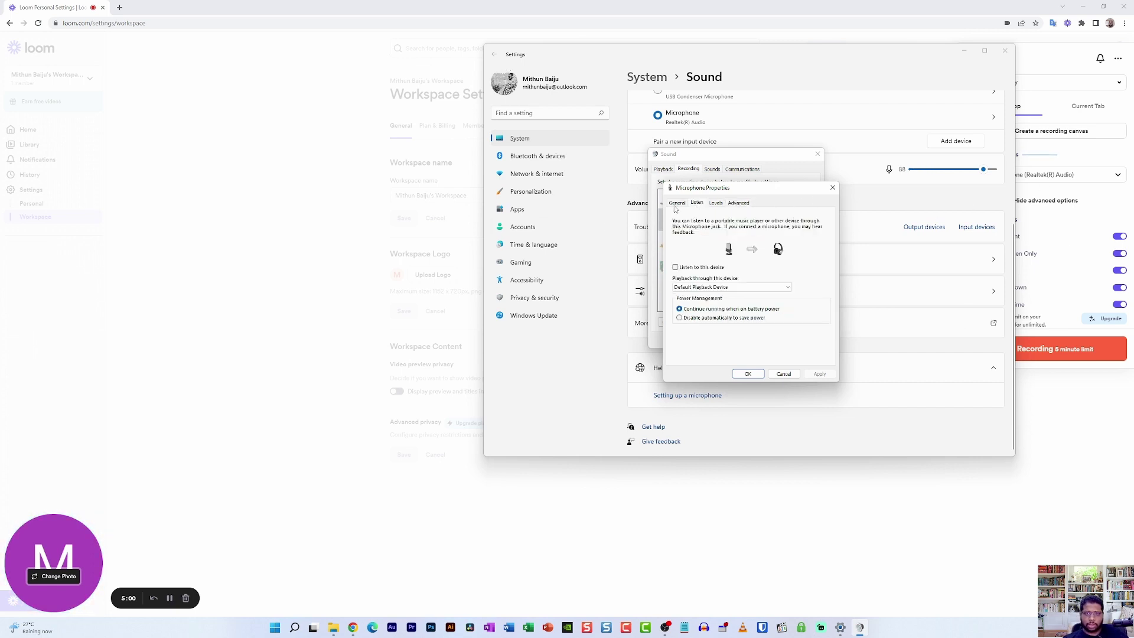
left_click(678, 203)
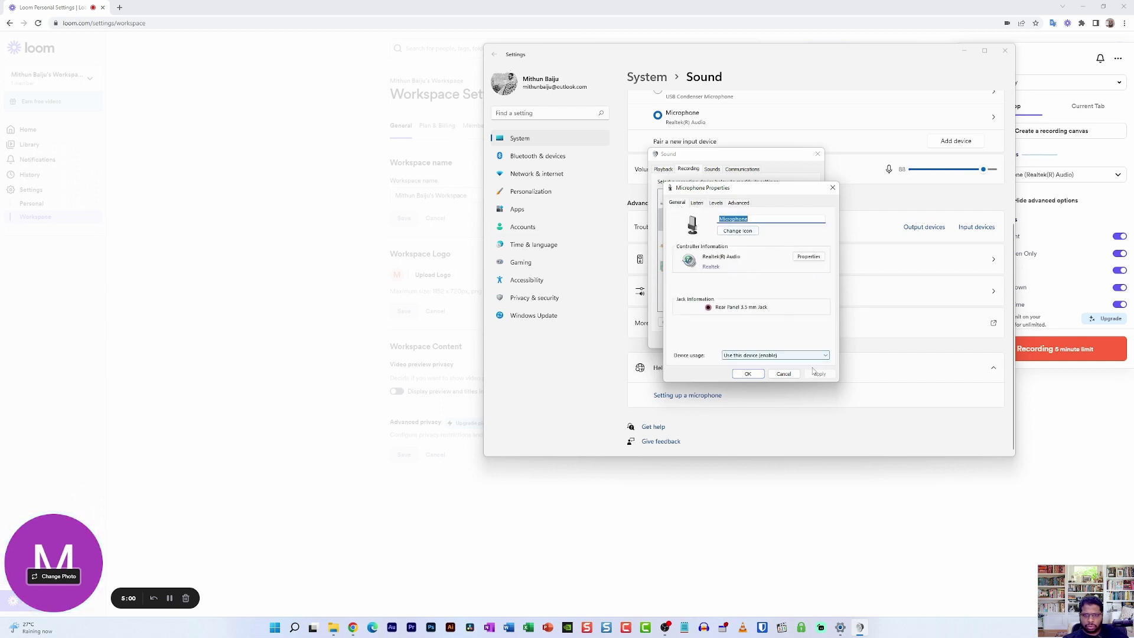
left_click(748, 374)
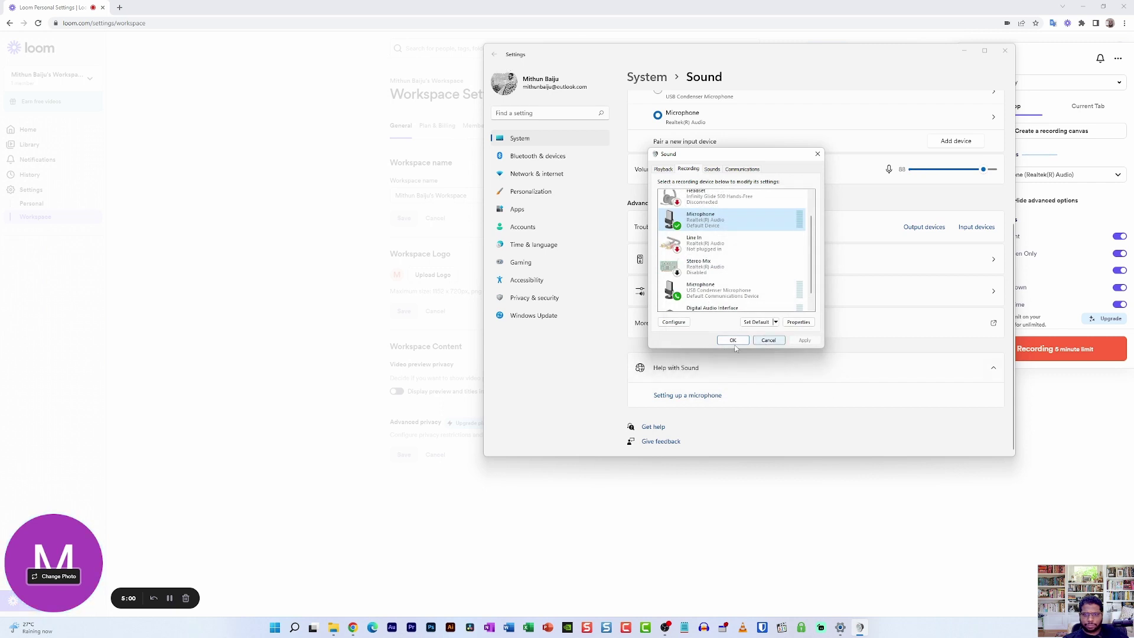
Confirm the Sound dialog with OK and minimize Settings to reveal the Loom recorder
left_click(759, 338)
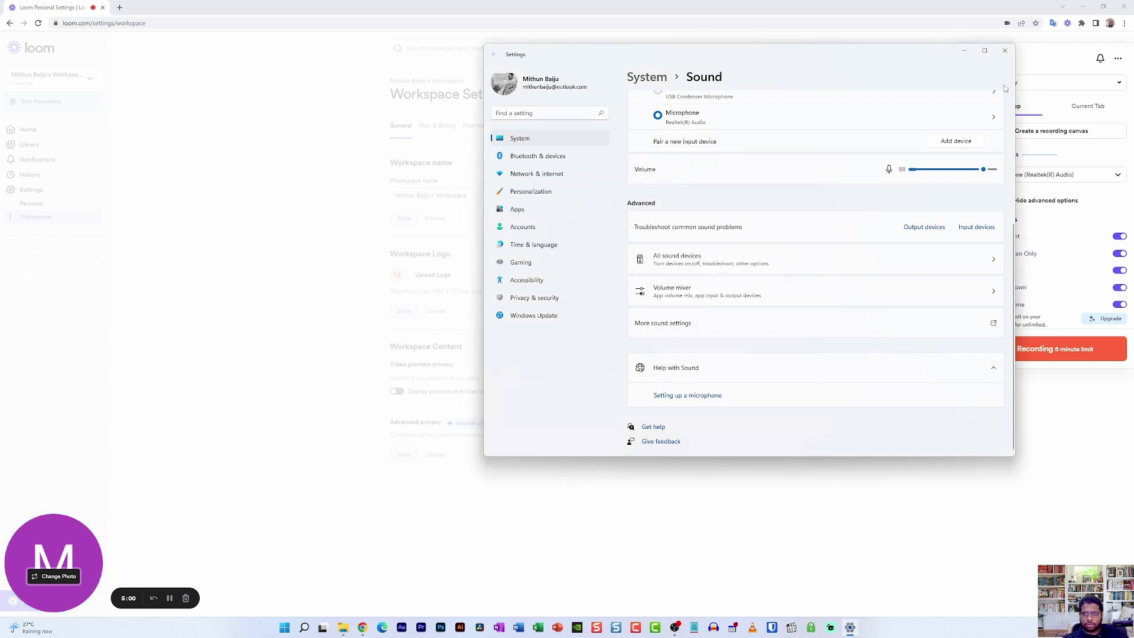
left_click(964, 51)
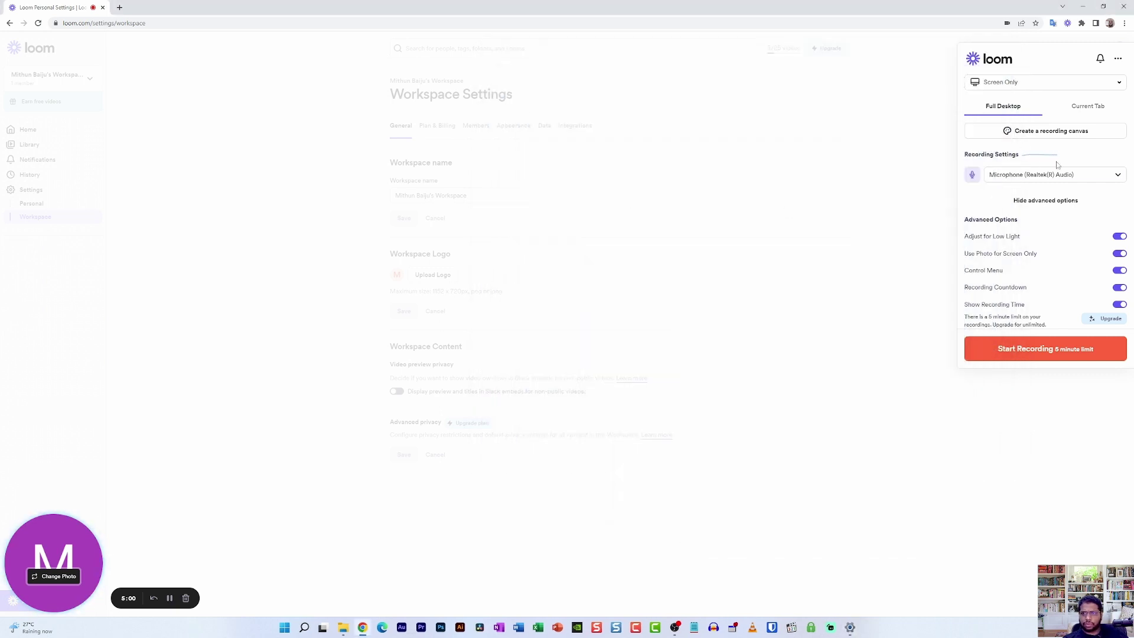